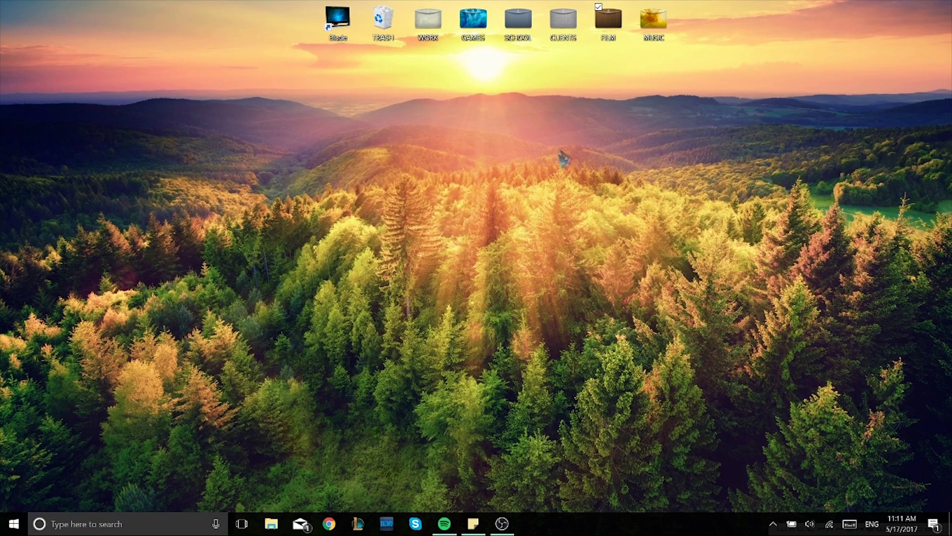
Open Untitled.prproj from the FILM > Tutorial Vlog folder in File Explorer.
{"action": "double_click", "coordinate": [608, 21]}
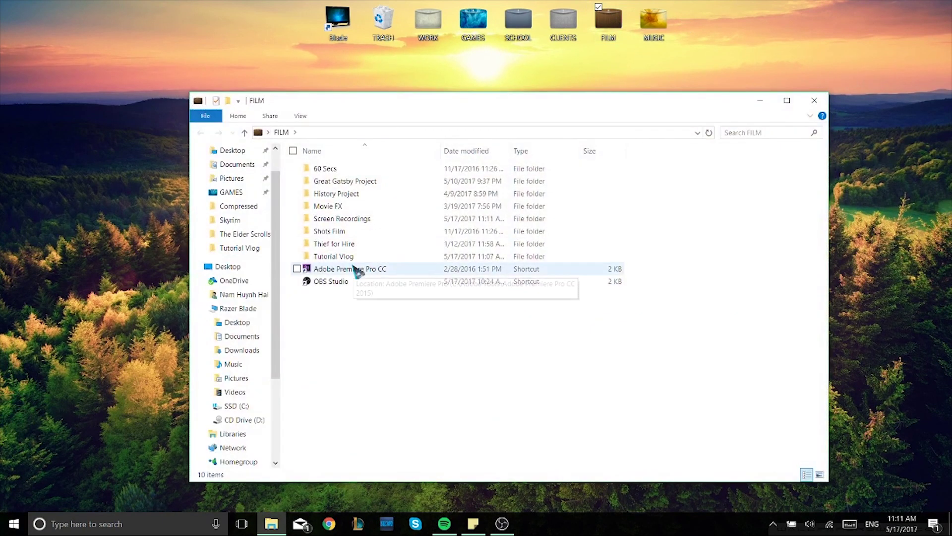
{"action": "left_click", "coordinate": [333, 255]}
{"action": "double_click", "coordinate": [334, 256]}
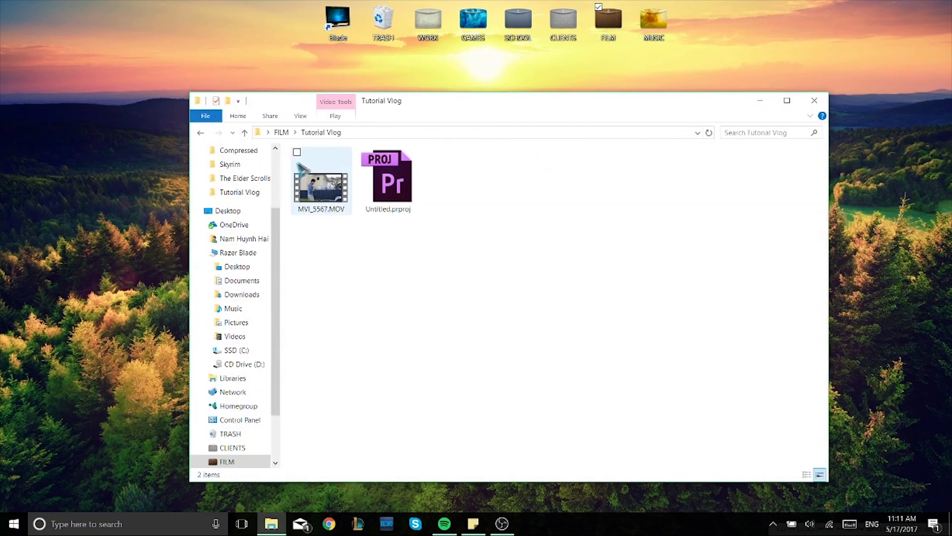
{"action": "left_click", "coordinate": [390, 197]}
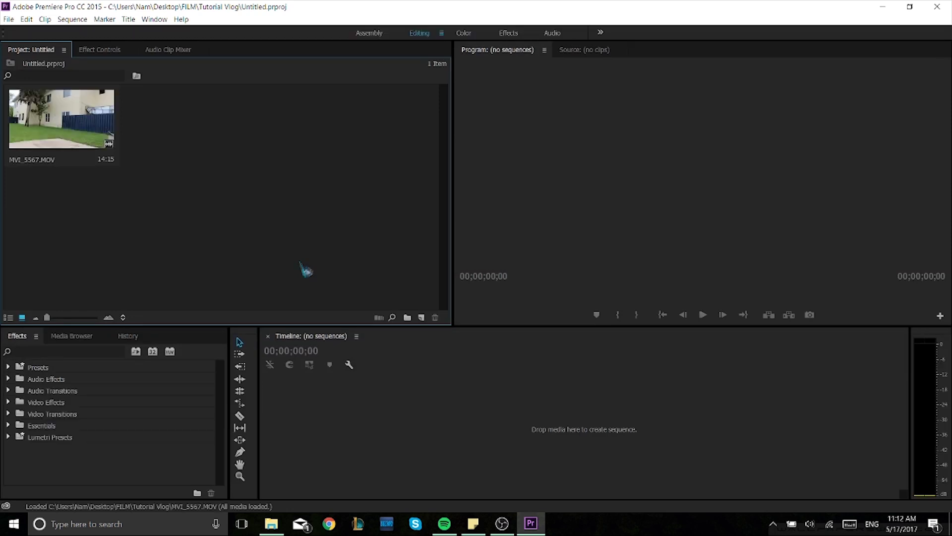
{"action": "mouse_move", "coordinate": [178, 119]}
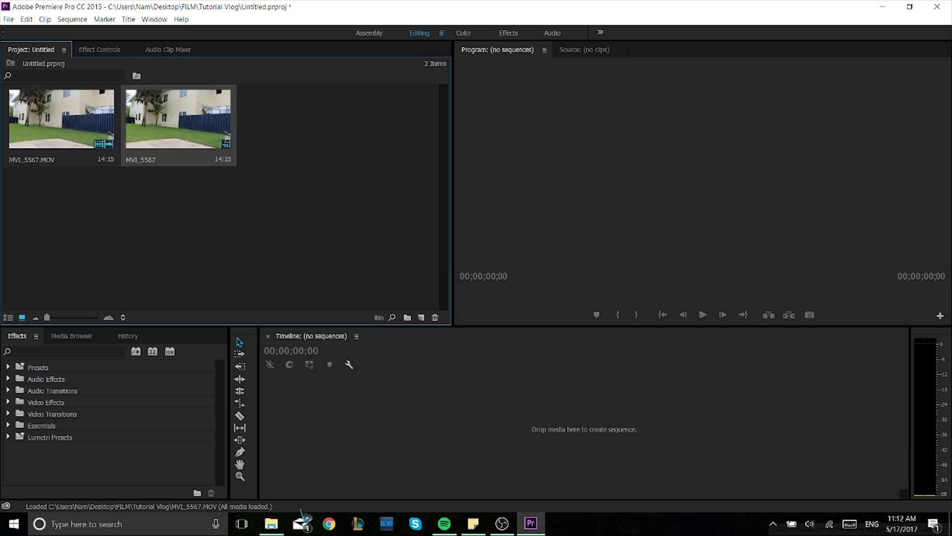
Create an MVI_5567 sequence from the clip, preview its opening seconds, and rewind.
{"action": "left_click_drag", "start_coordinate": [63, 119], "coordinate": [320, 469]}
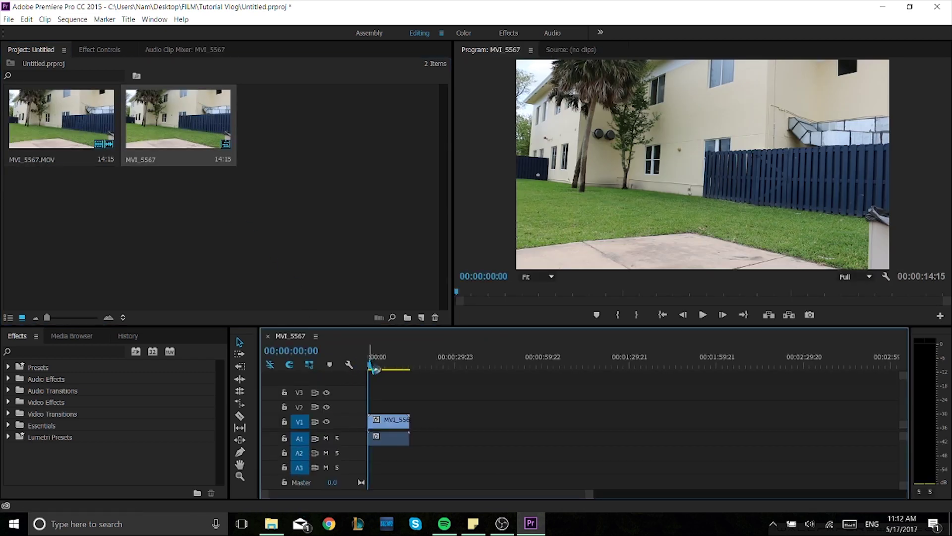
{"action": "key", "text": "space"}
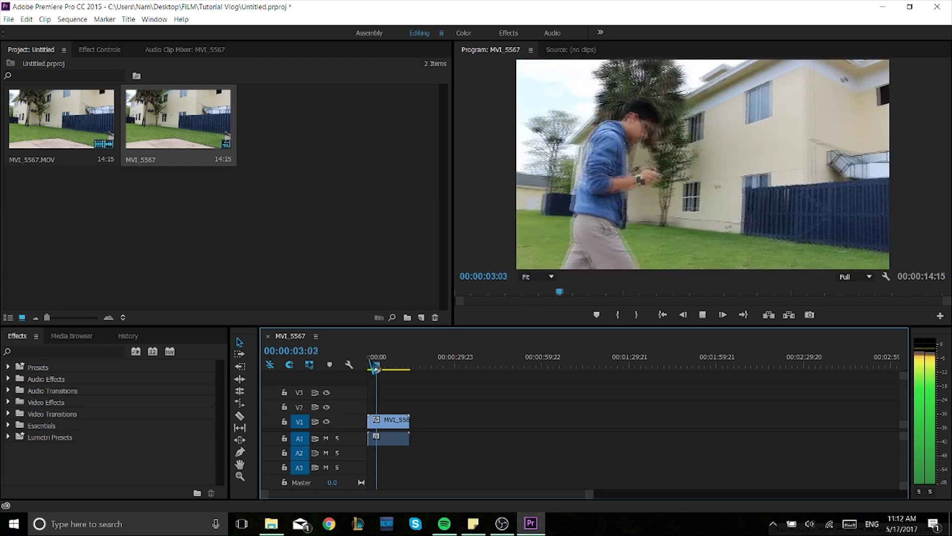
{"action": "key", "text": "space"}
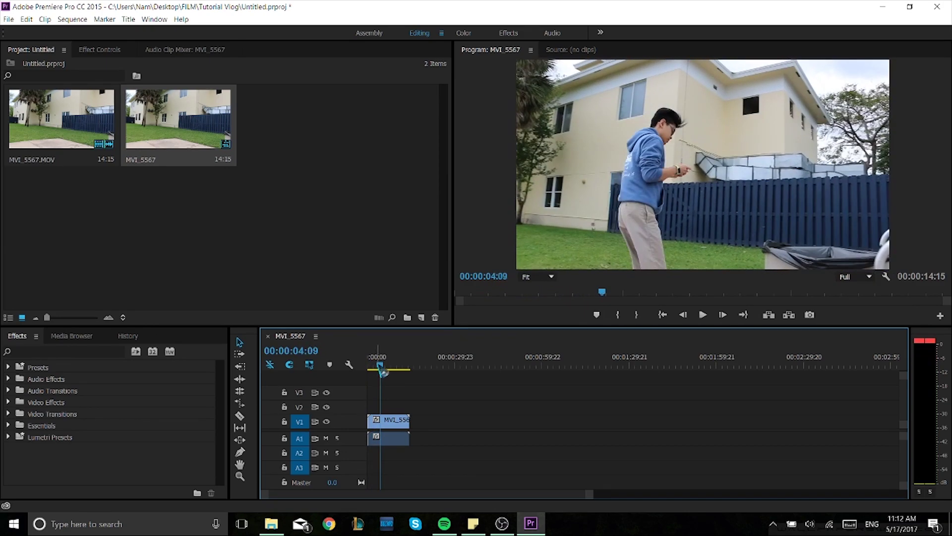
{"action": "left_click_drag", "start_coordinate": [381, 369], "coordinate": [367, 372]}
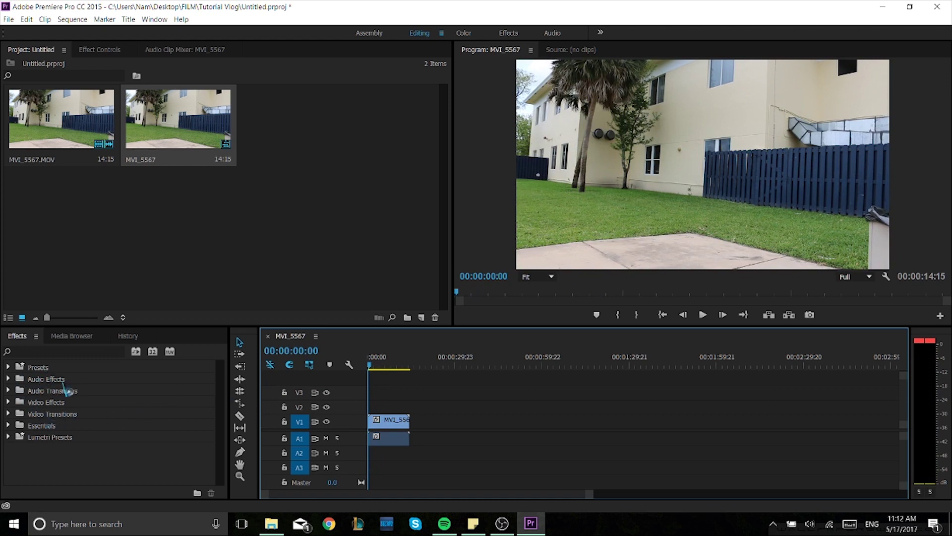
Drag DeNoiser from Audio Effects onto the MVI_5567 audio on track A1.
{"action": "left_click", "coordinate": [20, 378]}
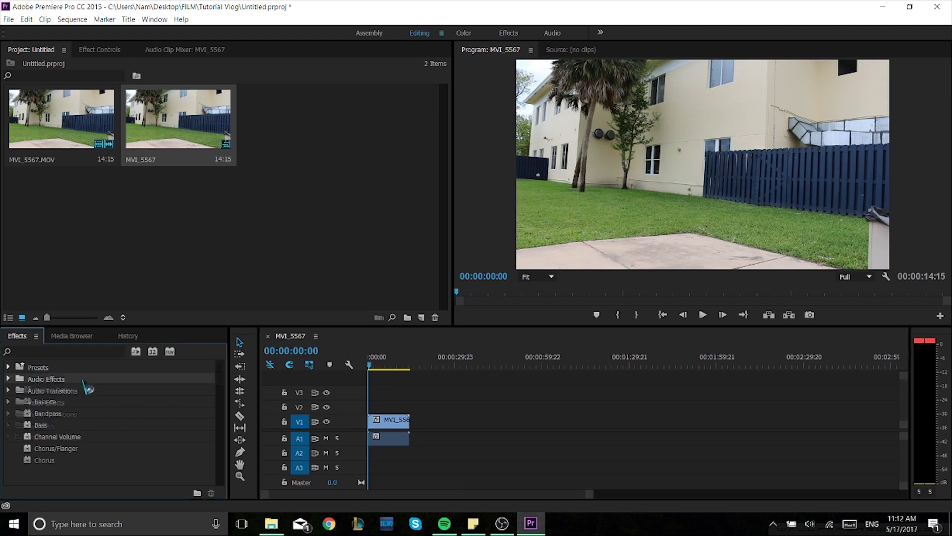
{"action": "scroll", "coordinate": [95, 421], "scroll_direction": "down", "scroll_amount": 2}
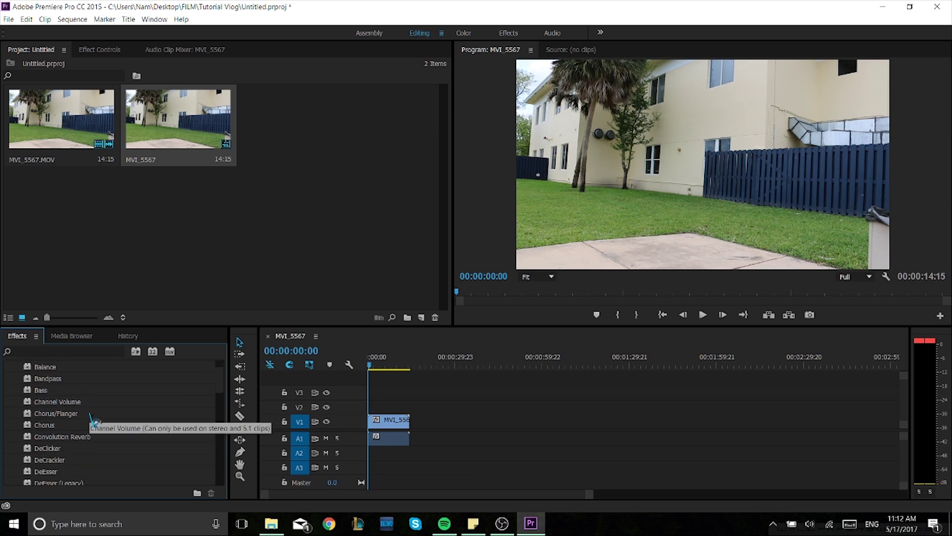
{"action": "scroll", "coordinate": [94, 422], "scroll_direction": "down", "scroll_amount": 3}
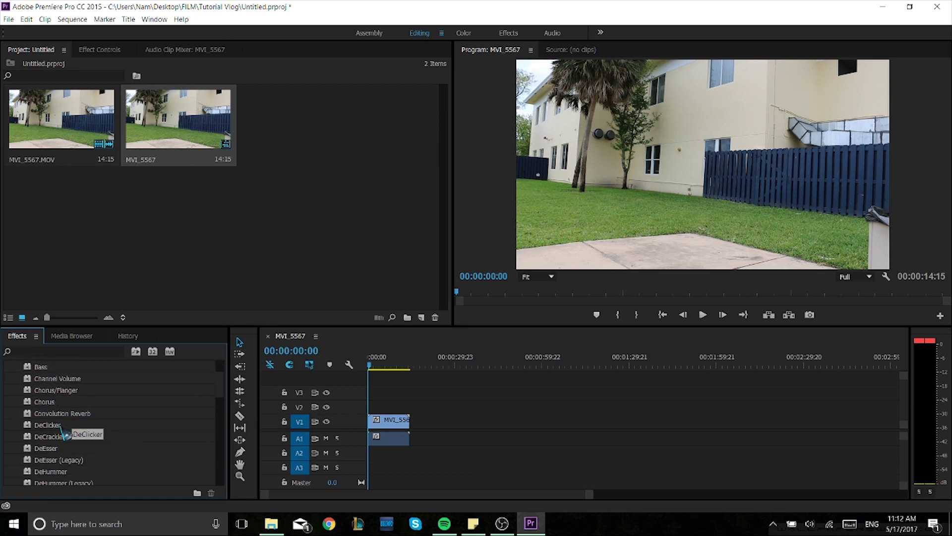
{"action": "scroll", "coordinate": [71, 461], "scroll_direction": "down", "scroll_amount": 1}
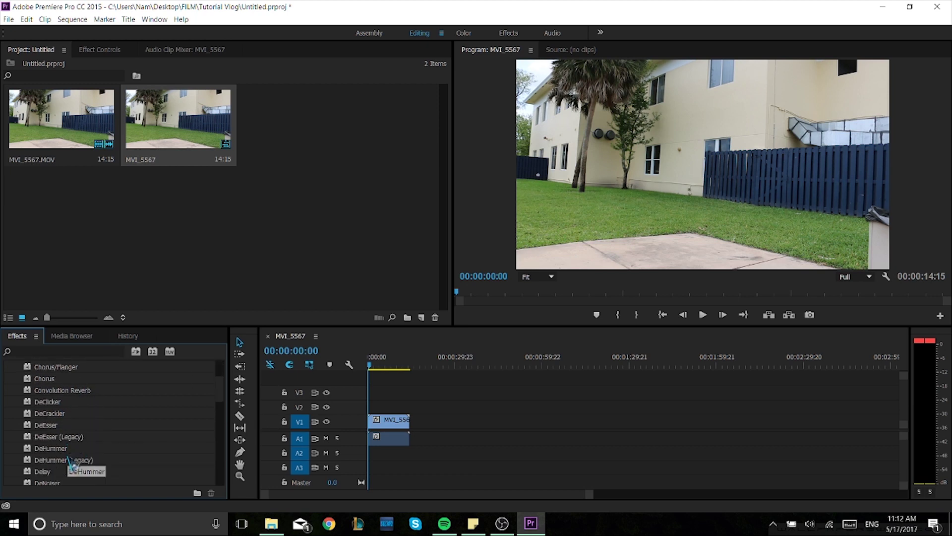
{"action": "scroll", "coordinate": [71, 463], "scroll_direction": "down", "scroll_amount": 1}
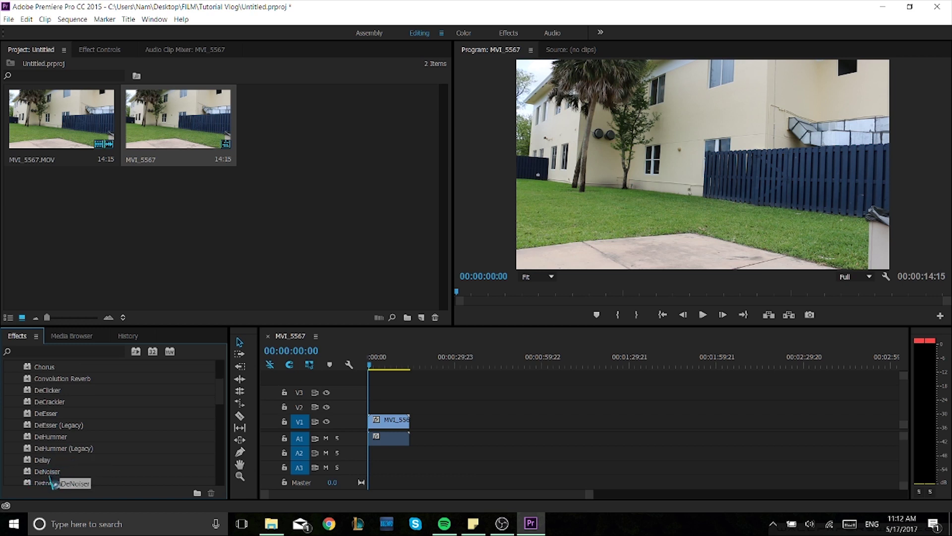
{"action": "left_click_drag", "start_coordinate": [47, 471], "coordinate": [389, 436]}
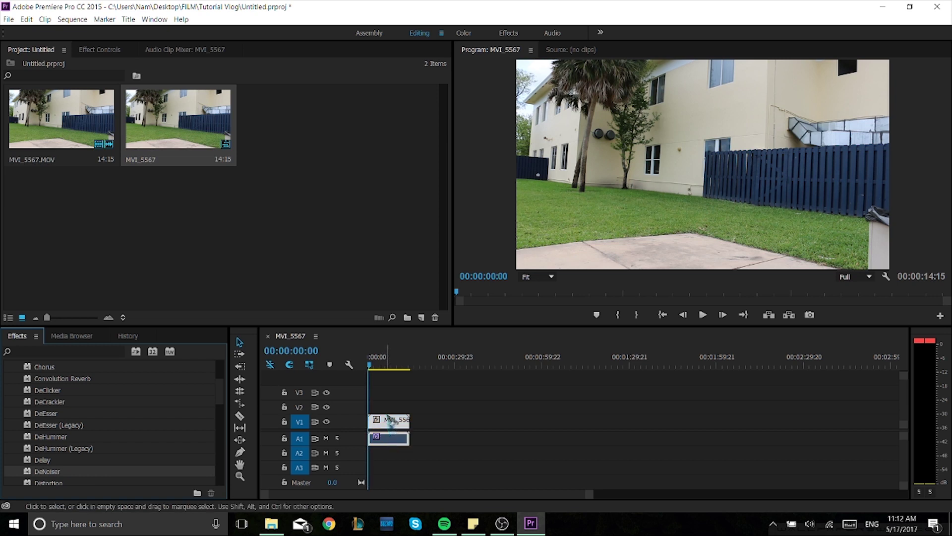
{"action": "left_click", "coordinate": [90, 52]}
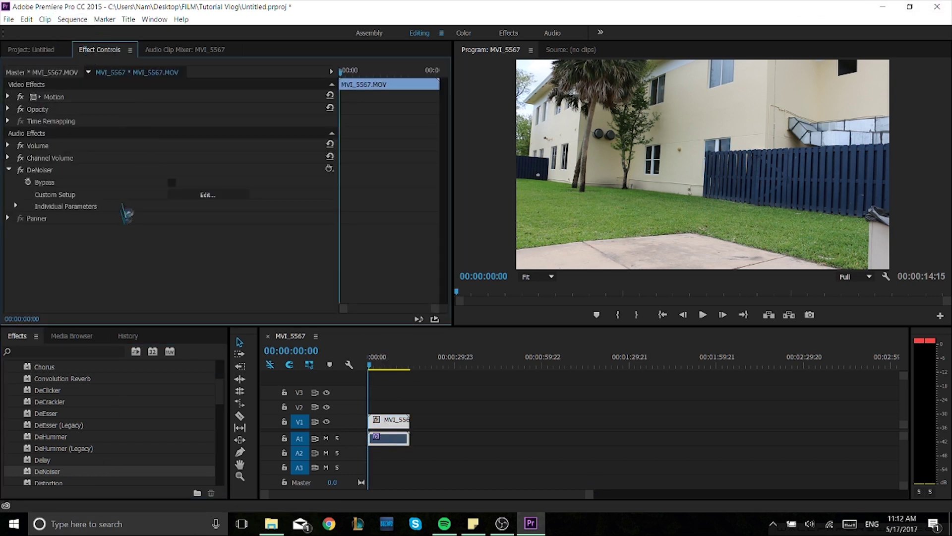
Set the DeNoiser Reduction parameter to -10 dB in Effect Controls.
{"action": "left_click", "coordinate": [17, 206]}
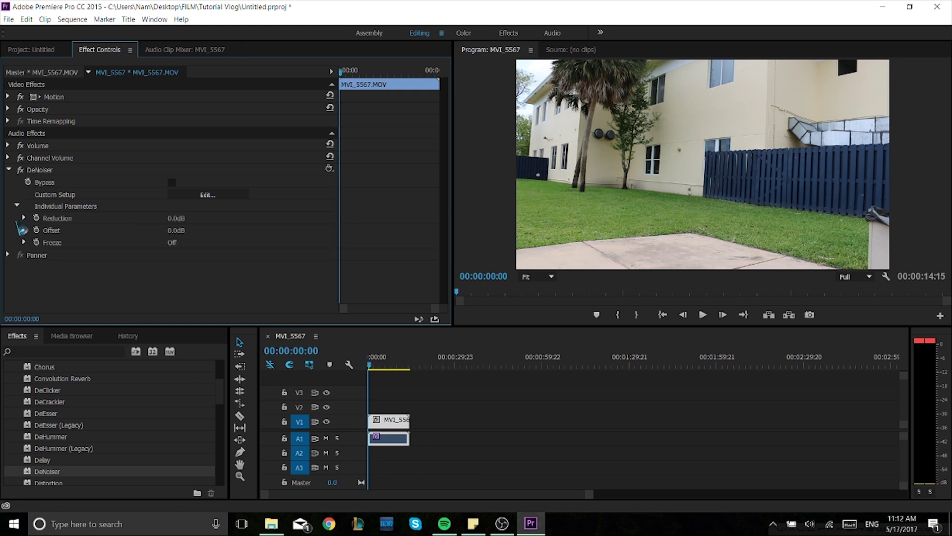
{"action": "left_click", "coordinate": [24, 218]}
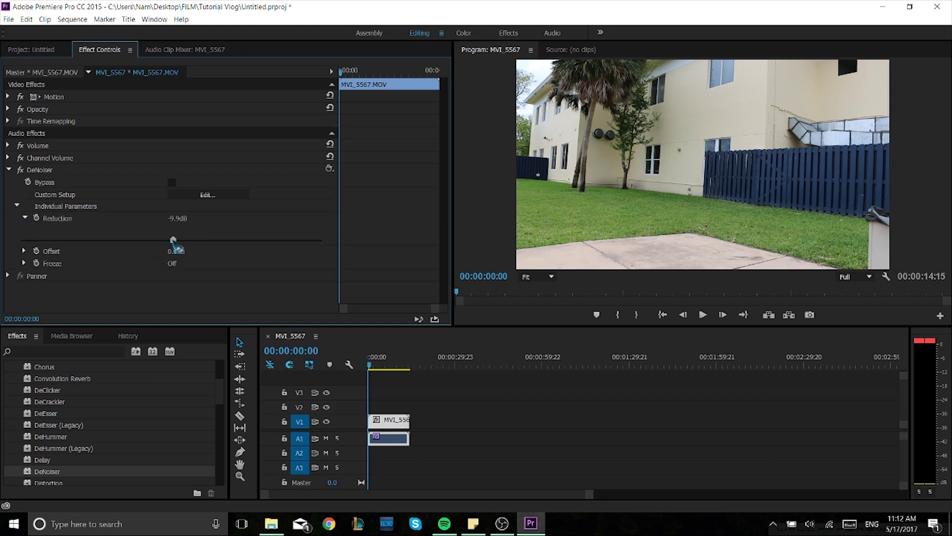
{"action": "left_click_drag", "start_coordinate": [170, 240], "coordinate": [173, 239]}
Play the sequence to hear the denoised audio, then return to the start.
{"action": "left_click", "coordinate": [372, 369]}
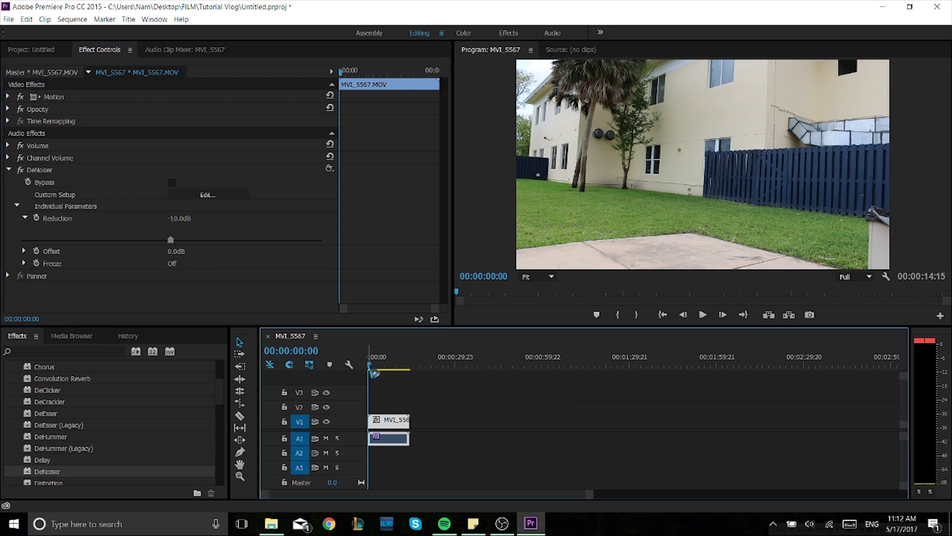
{"action": "key", "text": "space"}
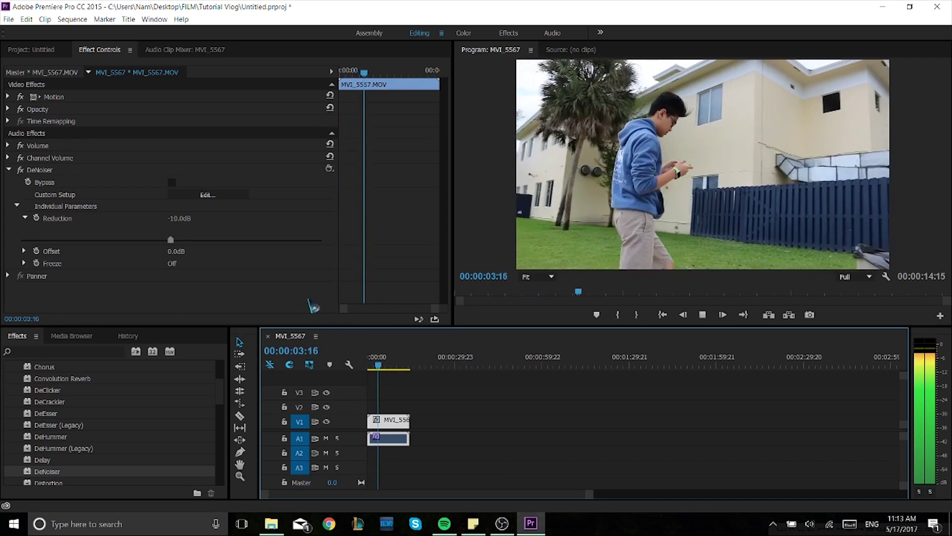
{"action": "key", "text": "space"}
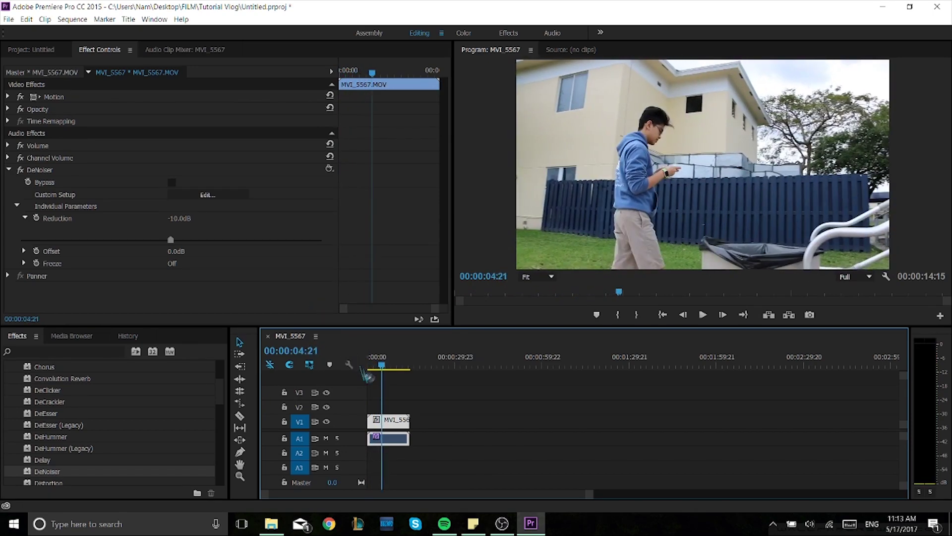
{"action": "left_click", "coordinate": [368, 370]}
{"action": "scroll", "coordinate": [104, 440], "scroll_direction": "down", "scroll_amount": 3}
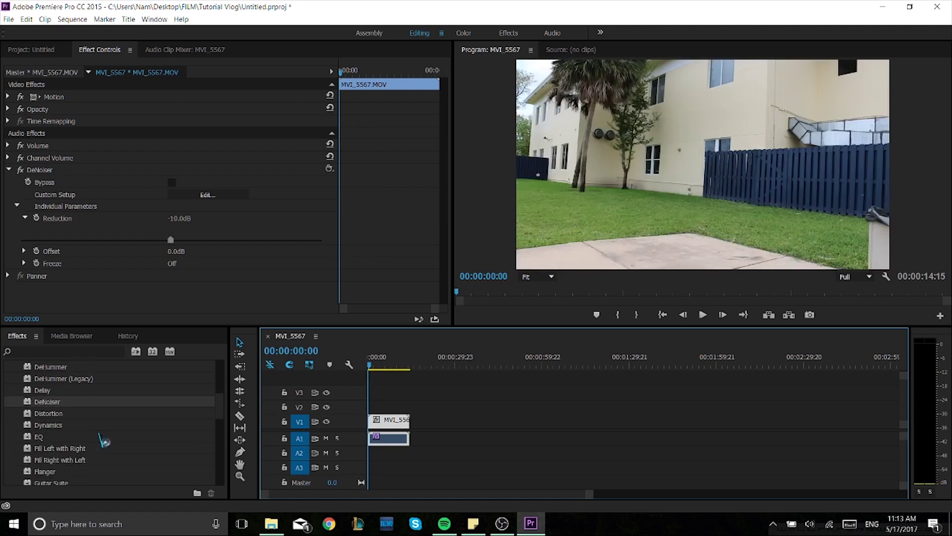
{"action": "scroll", "coordinate": [104, 440], "scroll_direction": "down", "scroll_amount": 3}
{"action": "left_click_drag", "start_coordinate": [47, 448], "coordinate": [51, 455]}
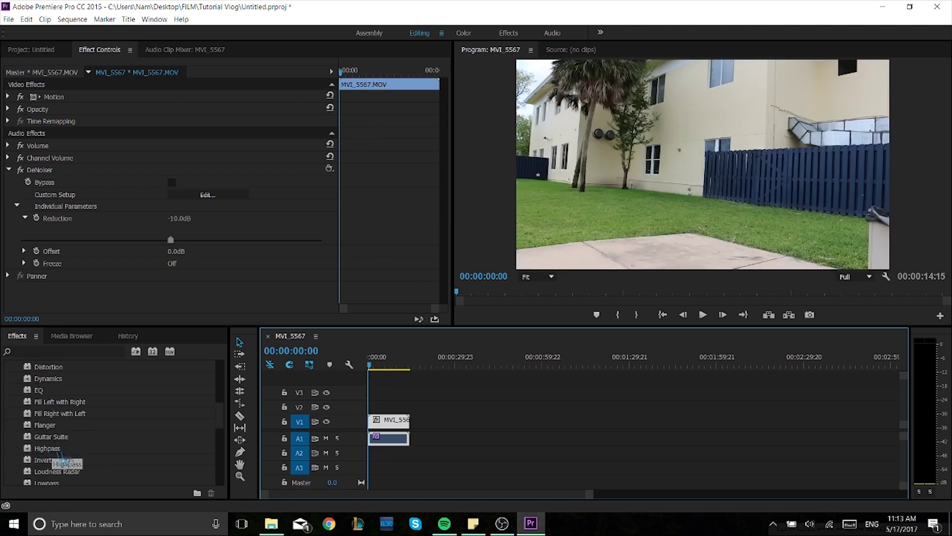
Add a Highpass filter with a 409.1 Hz cutoff to the A1 clip and preview it.
{"action": "left_click_drag", "start_coordinate": [54, 458], "coordinate": [389, 441]}
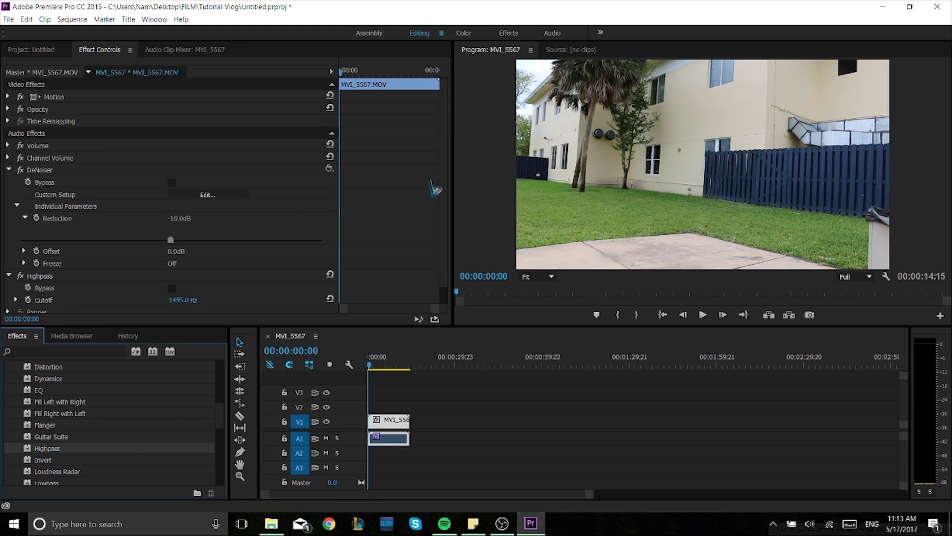
{"action": "scroll", "coordinate": [440, 208], "scroll_direction": "down", "scroll_amount": 1}
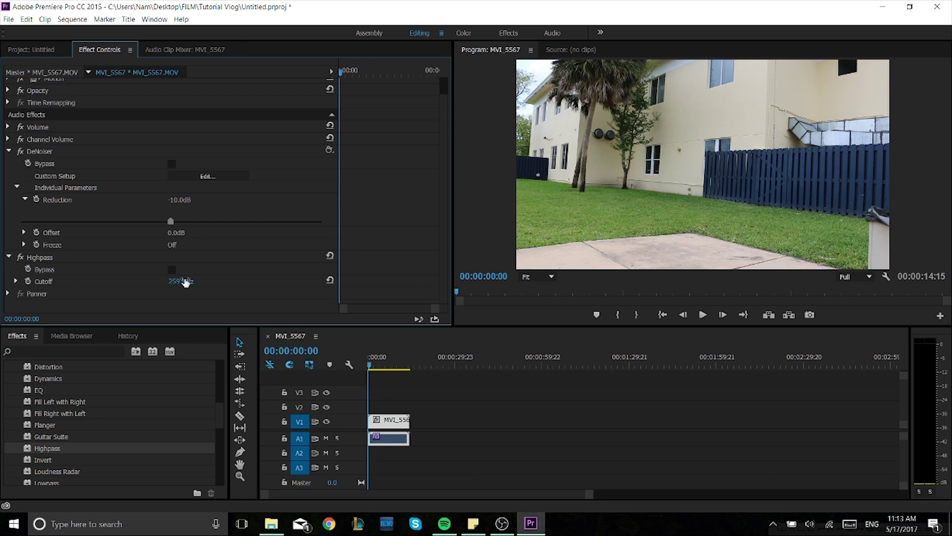
{"action": "key", "text": "space"}
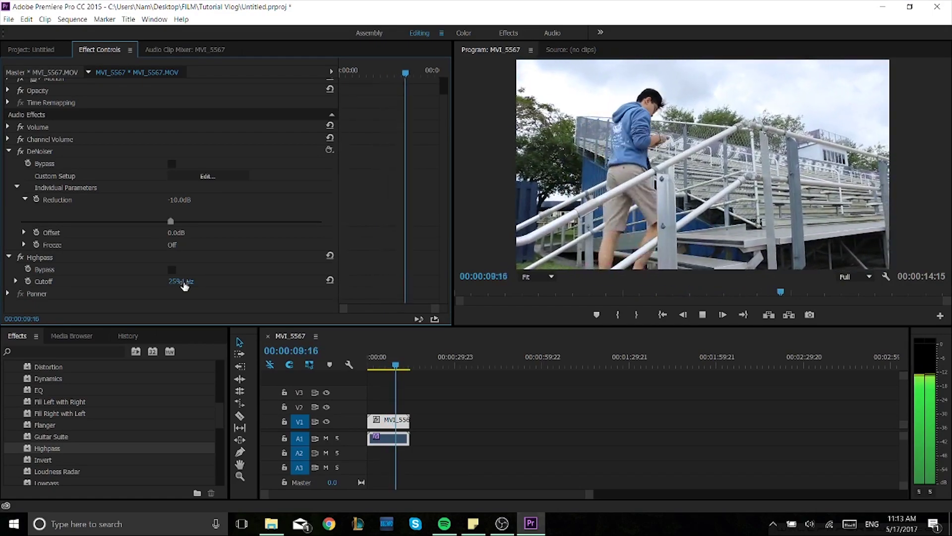
{"action": "key", "text": "space"}
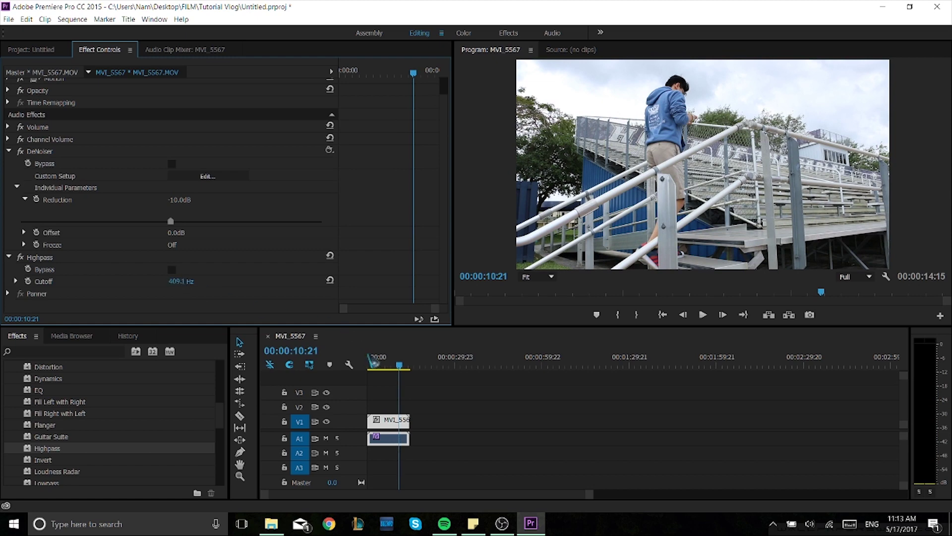
{"action": "left_click", "coordinate": [370, 362]}
{"action": "key", "text": "space"}
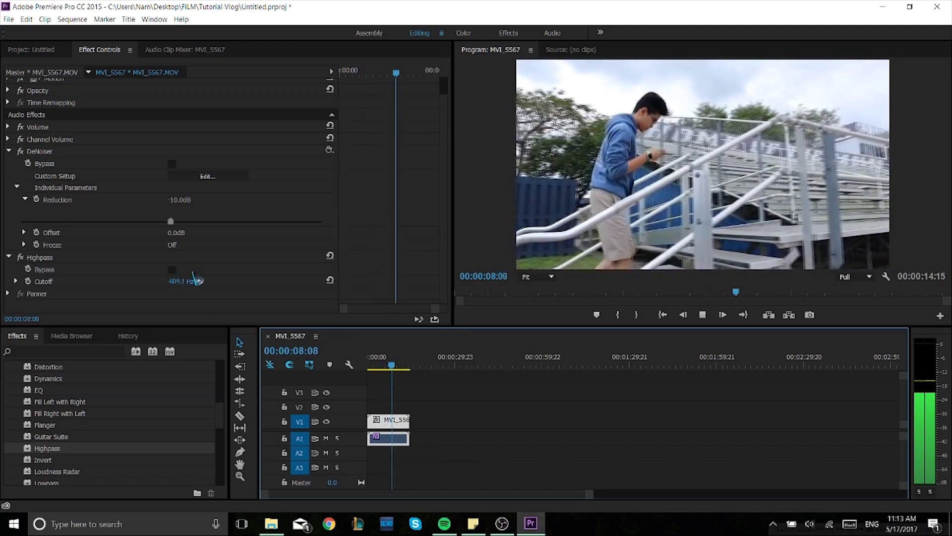
{"action": "left_click", "coordinate": [384, 370]}
{"action": "left_click_drag", "start_coordinate": [391, 372], "coordinate": [368, 373]}
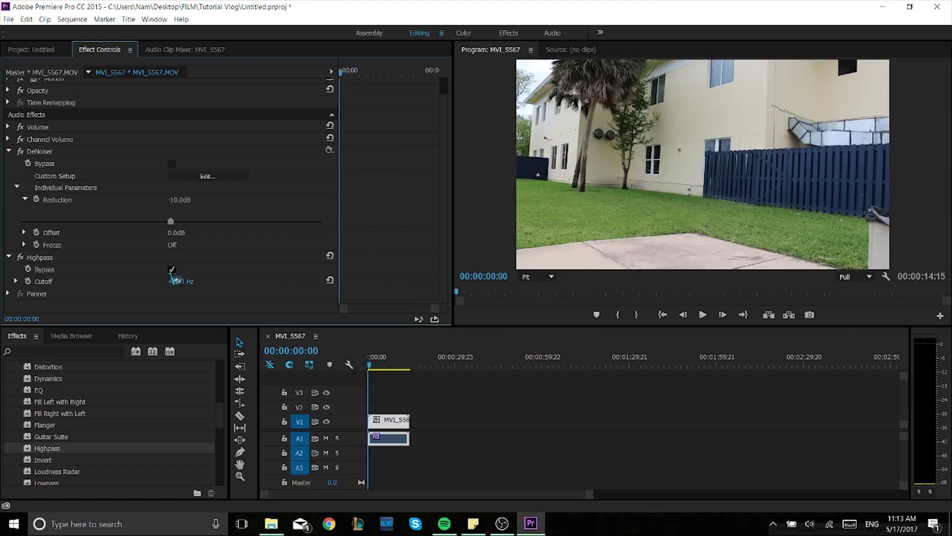
{"action": "key", "text": "space"}
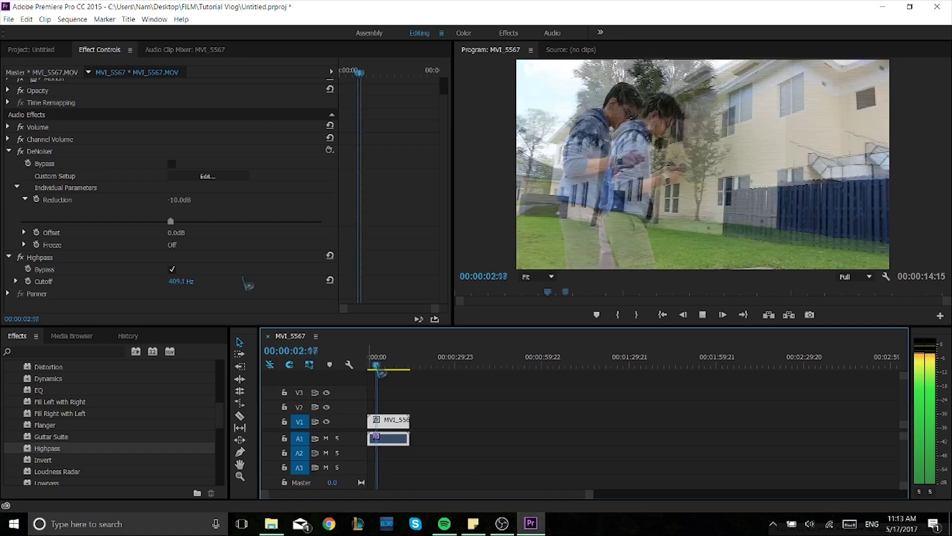
{"action": "left_click", "coordinate": [172, 269]}
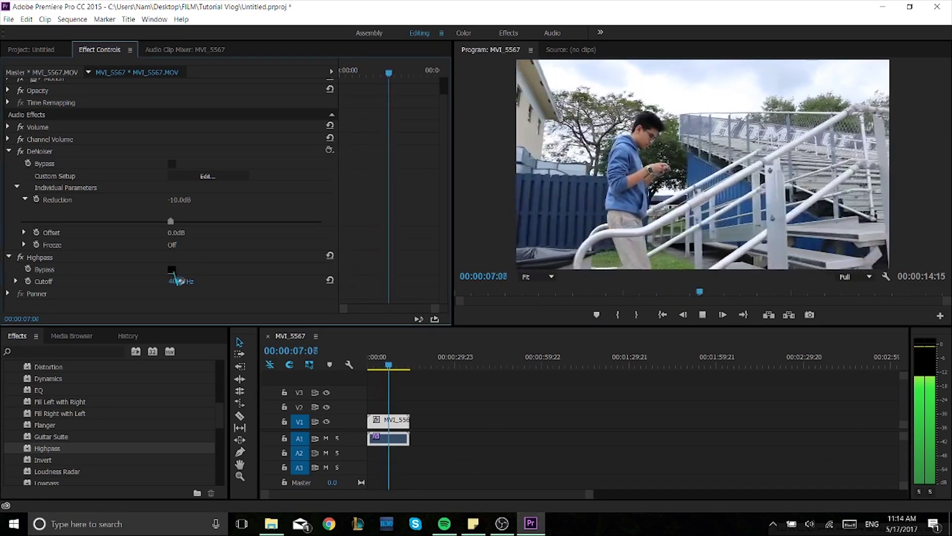